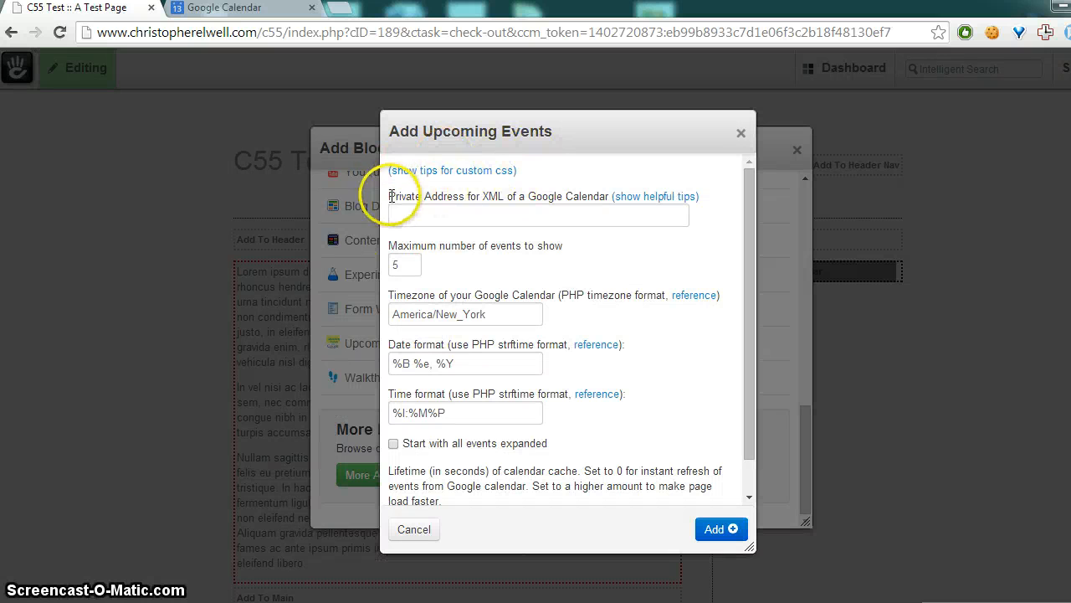
Switch to Google Calendar and open the settings of the "test" calendar
left_click_drag(388, 196, 473, 193)
left_click(492, 196)
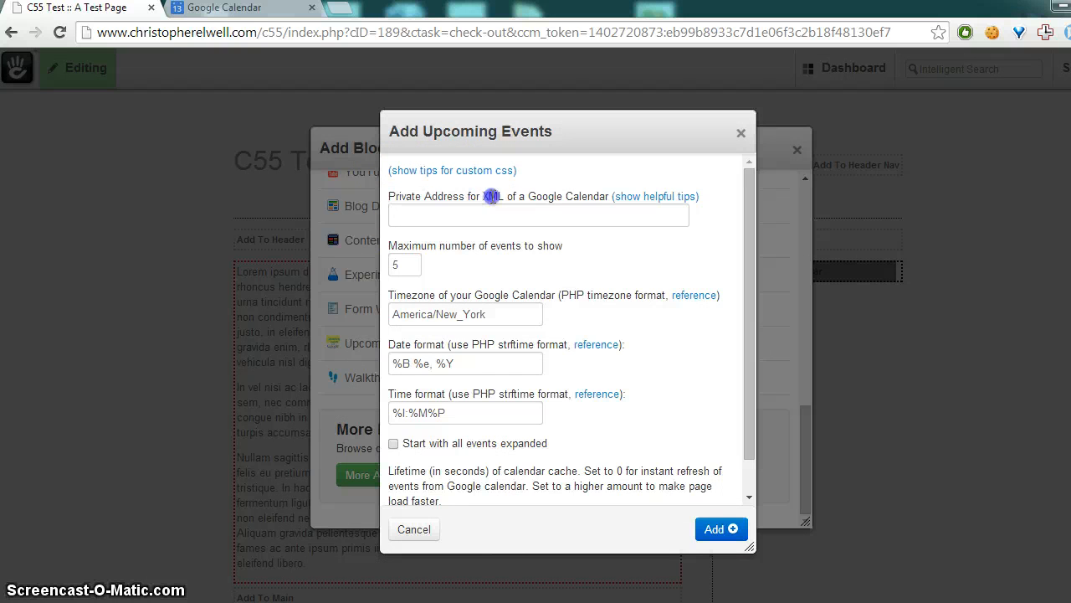
left_click(506, 199)
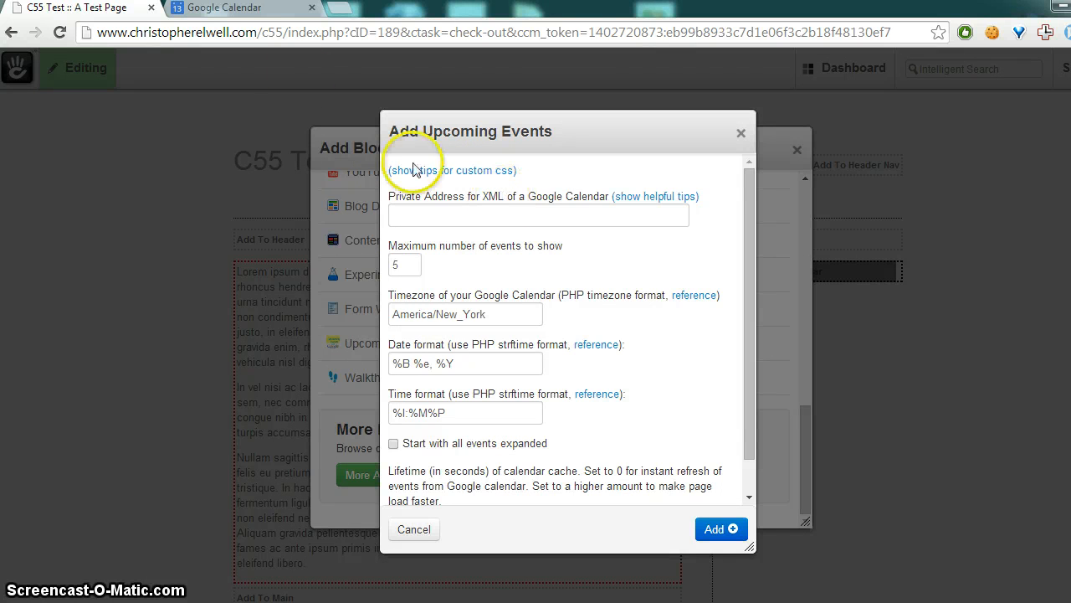
left_click(269, 10)
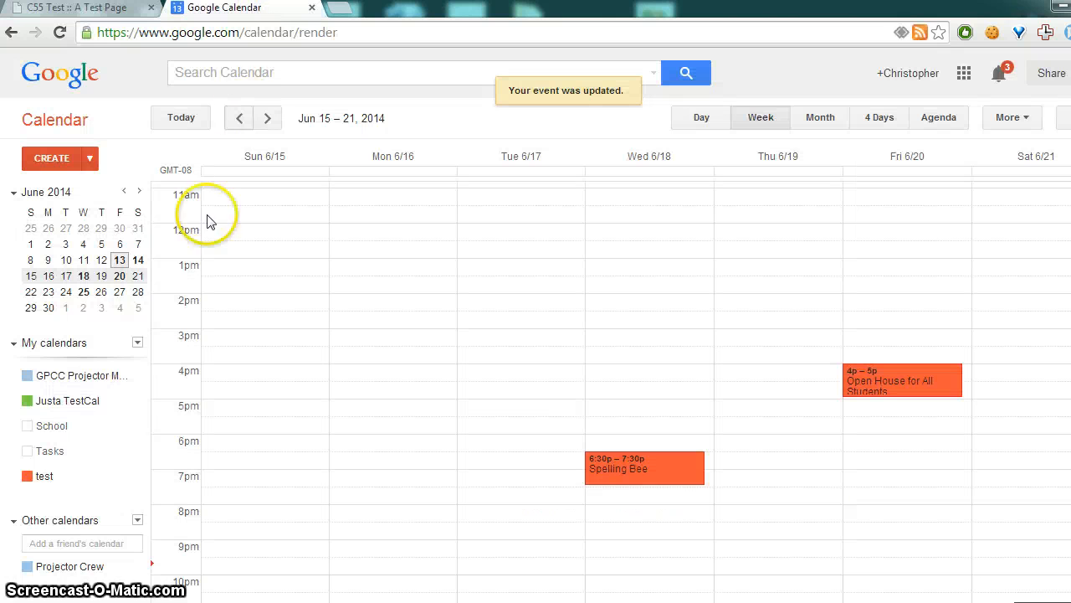
left_click(123, 478)
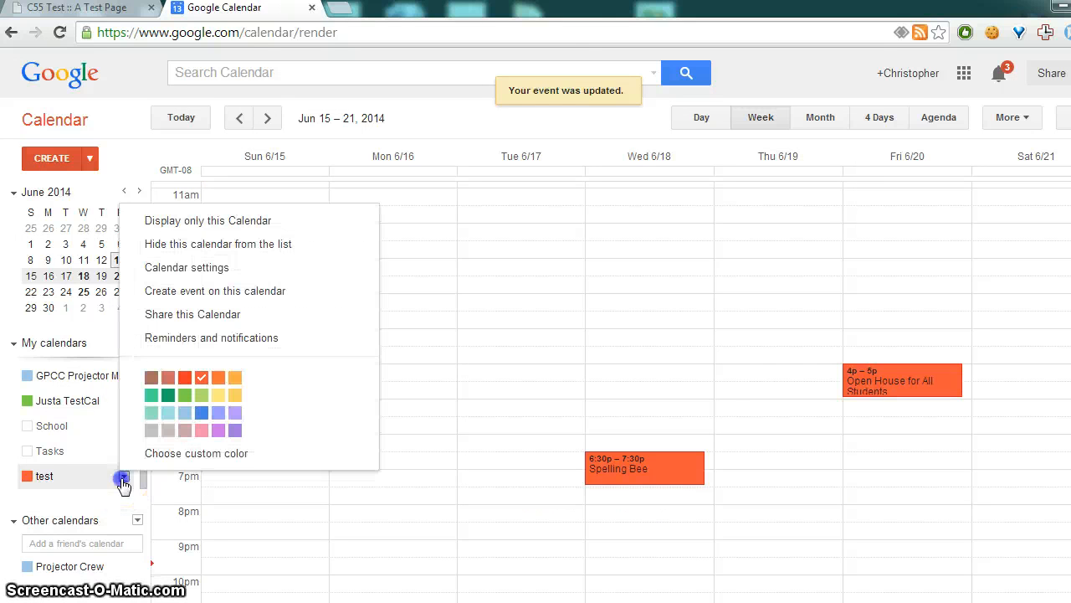
left_click(224, 268)
scroll(224, 274, "down", 3)
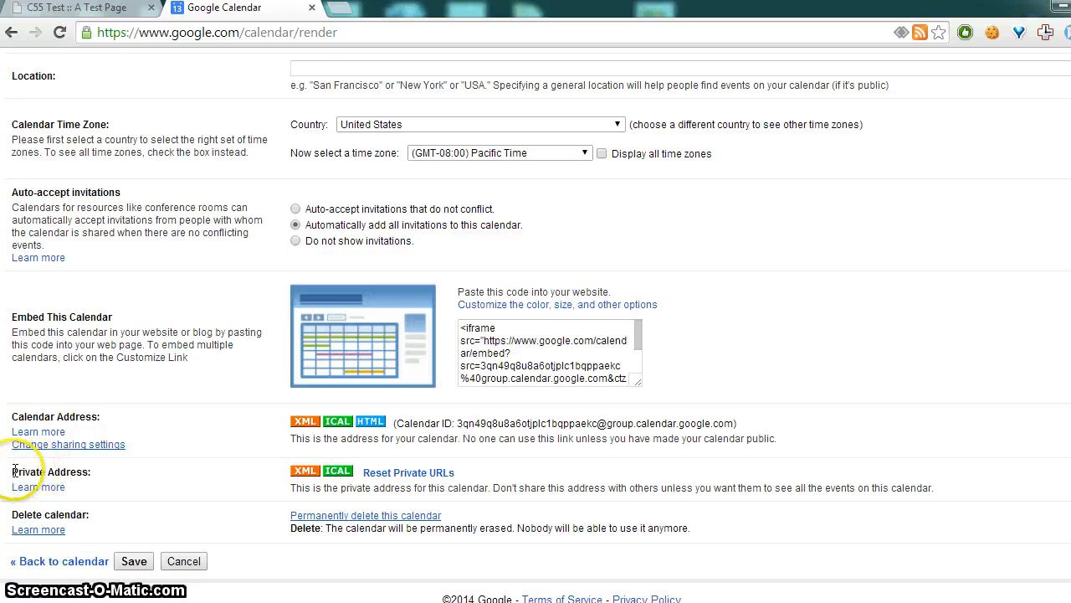
Display the calendar's private address in XML format, copy its link, and dismiss the address dialog
left_click_drag(13, 471, 60, 471)
left_click(306, 470)
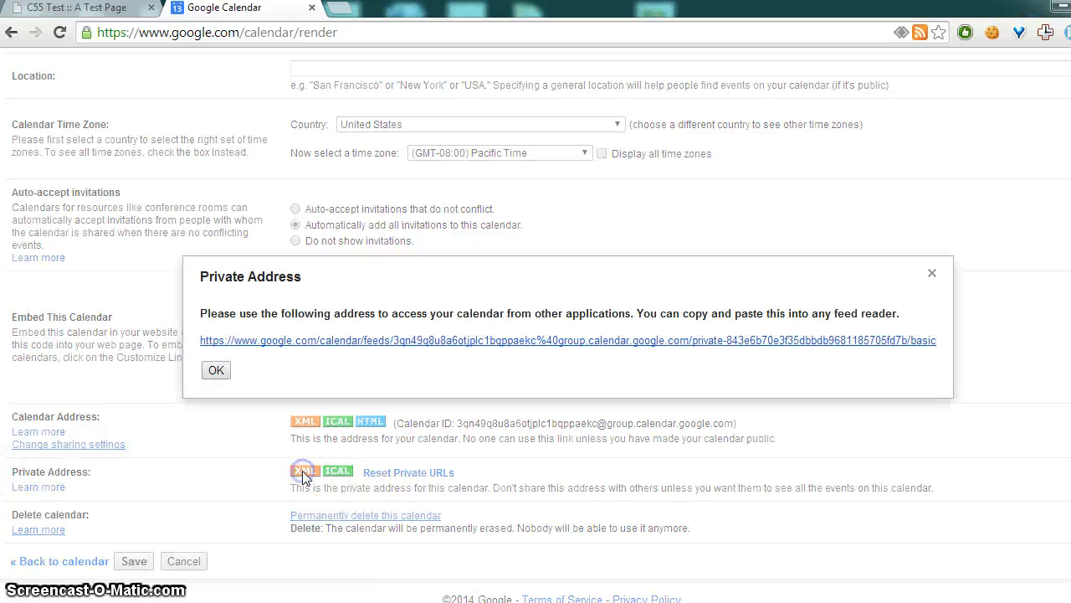
right_click(285, 342)
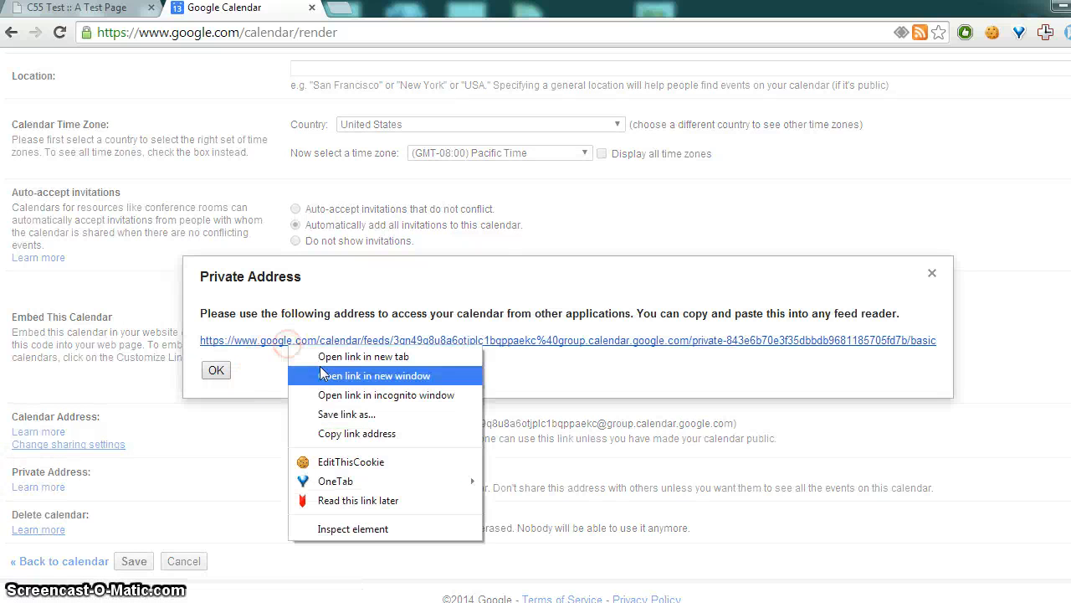
left_click(350, 435)
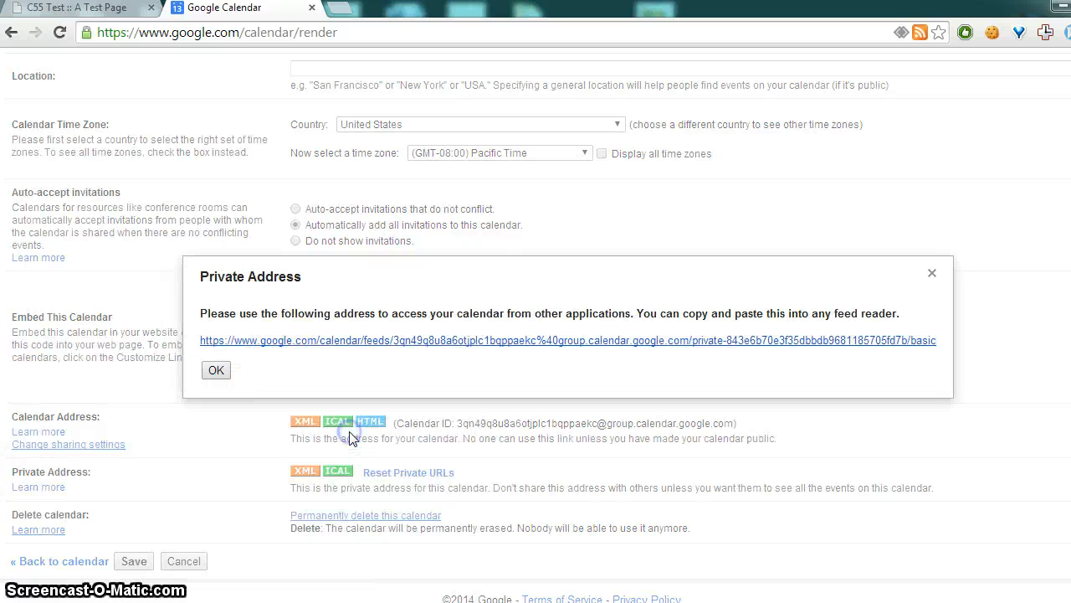
left_click(931, 274)
Return to the C55 Test page and paste the copied private XML address into the Upcoming Events block's address field
left_click(89, 10)
right_click(488, 216)
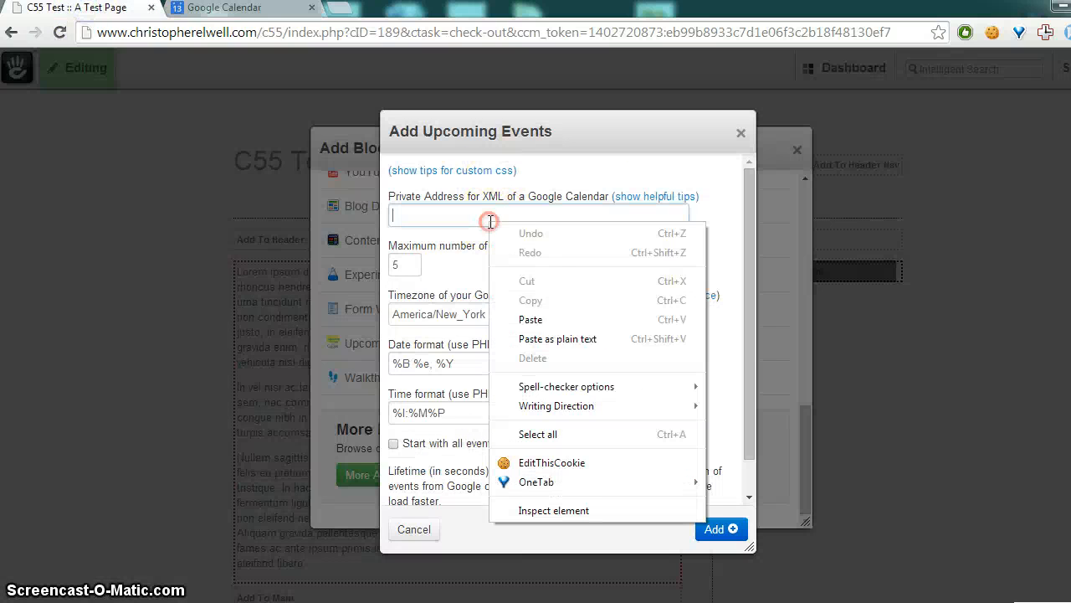
left_click(552, 249)
left_click(622, 248)
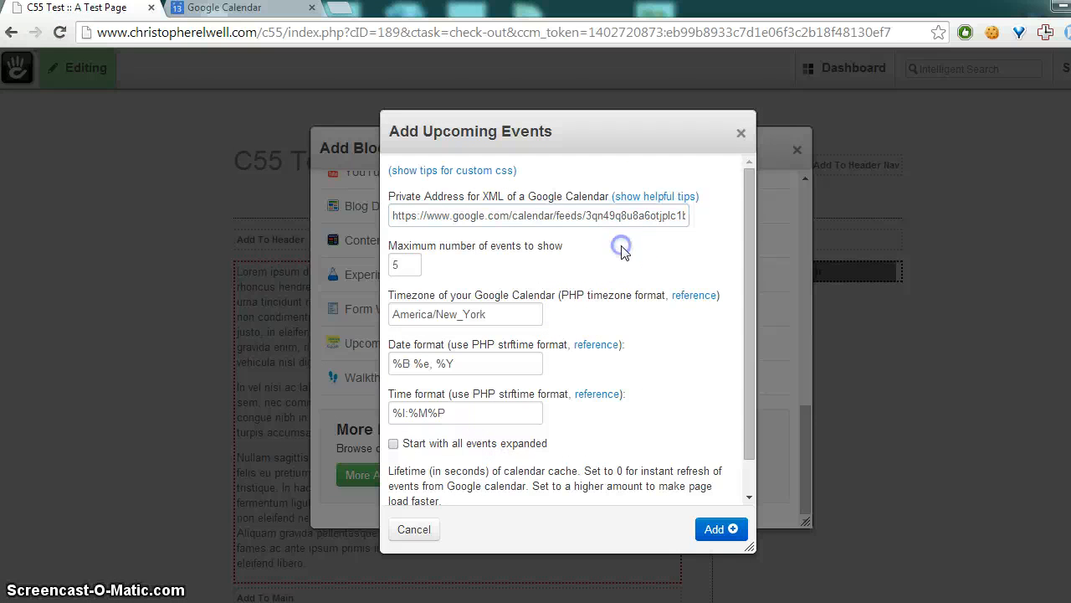
Consult the PHP timezone reference linked from the block form, look through the America timezone names, and return to the form
double_click(397, 264)
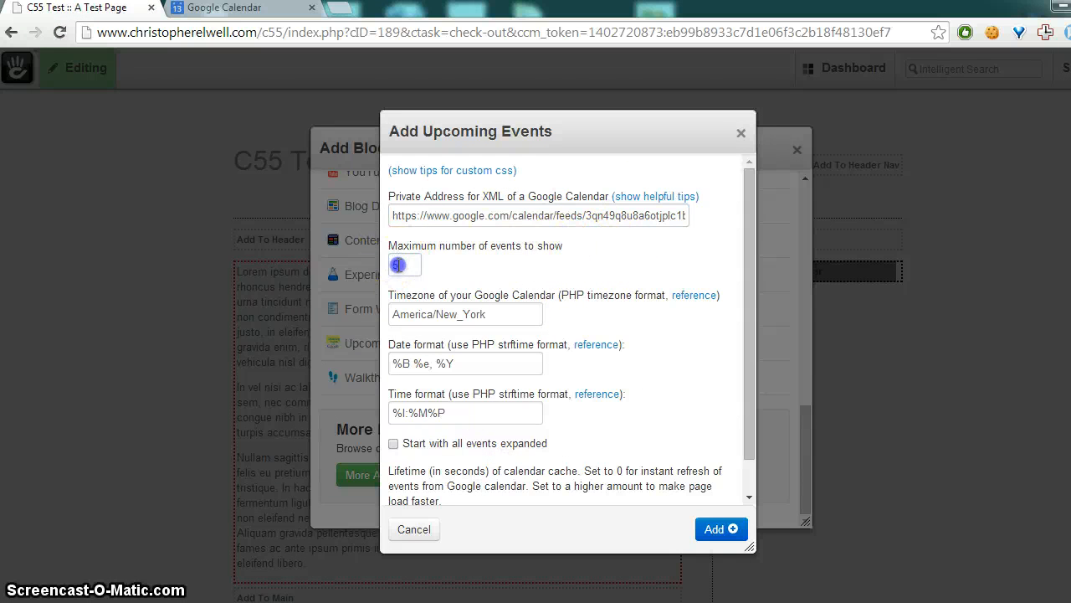
left_click(482, 269)
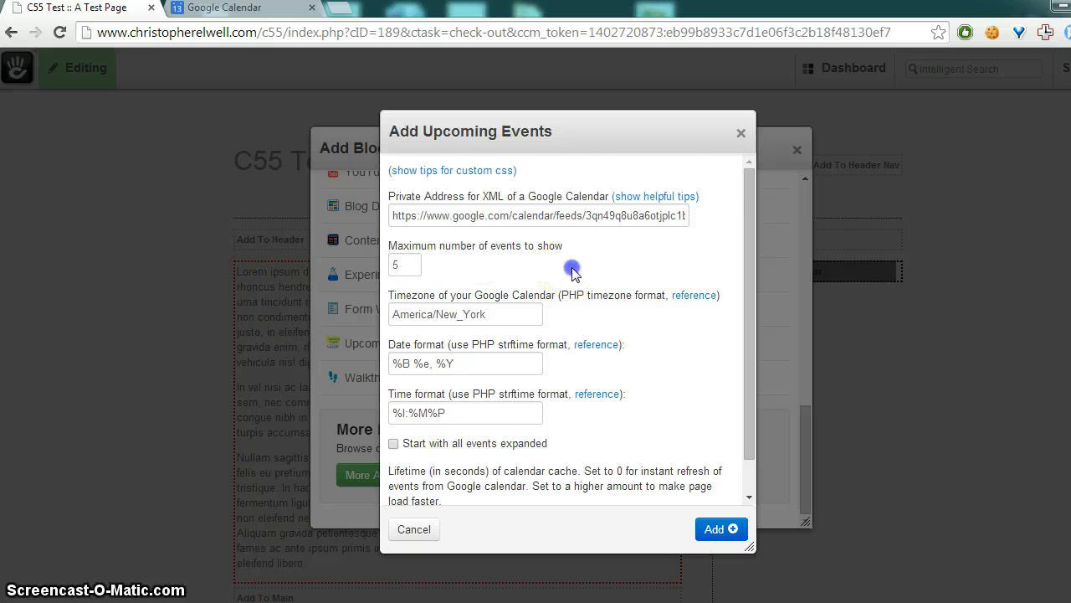
scroll(503, 270, "down", 1)
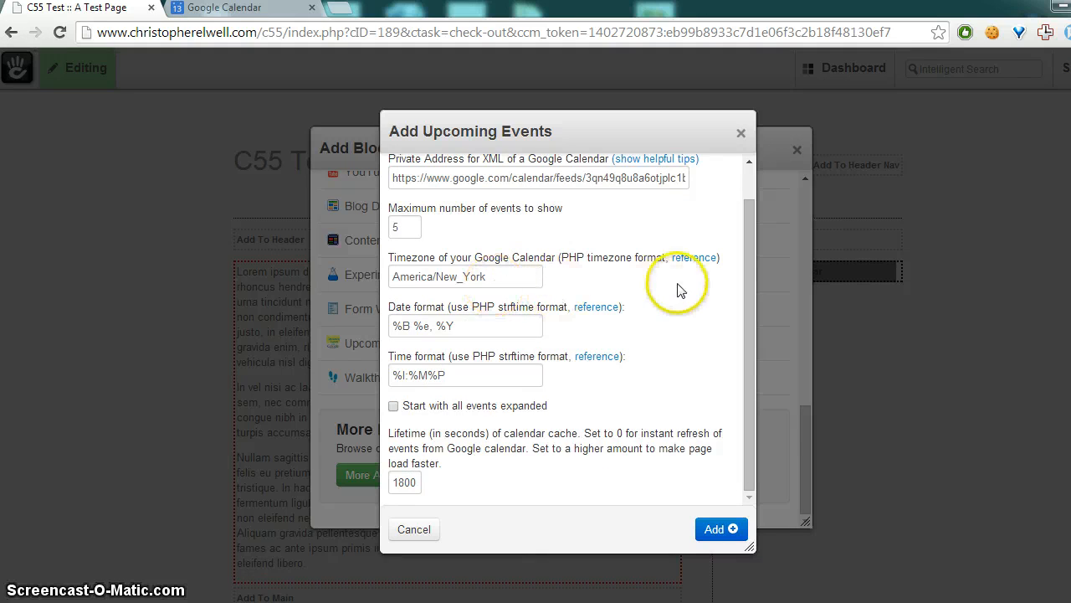
left_click(694, 258)
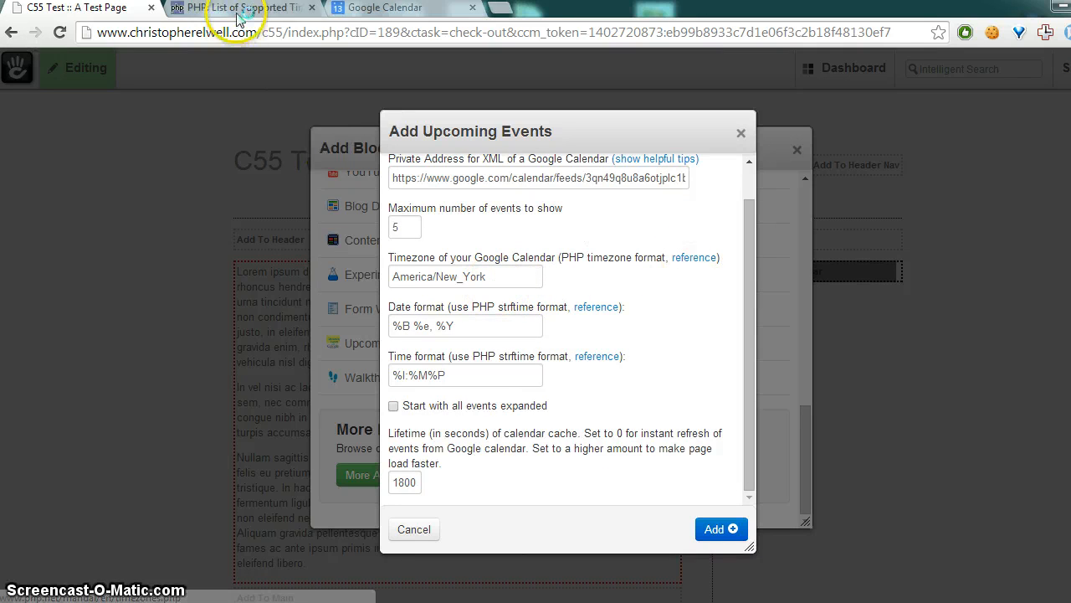
left_click(239, 10)
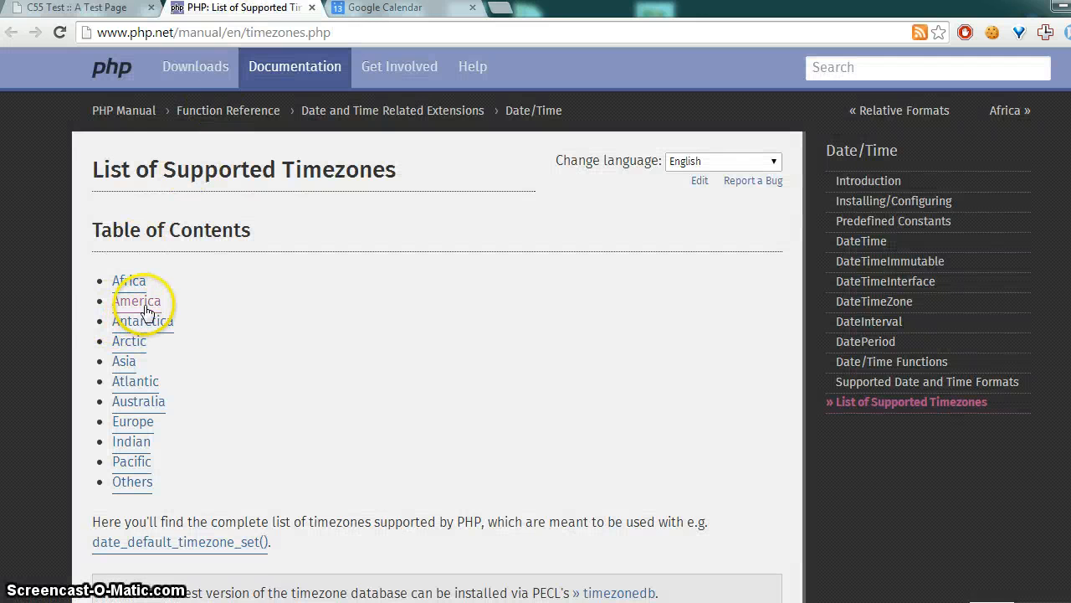
left_click(136, 301)
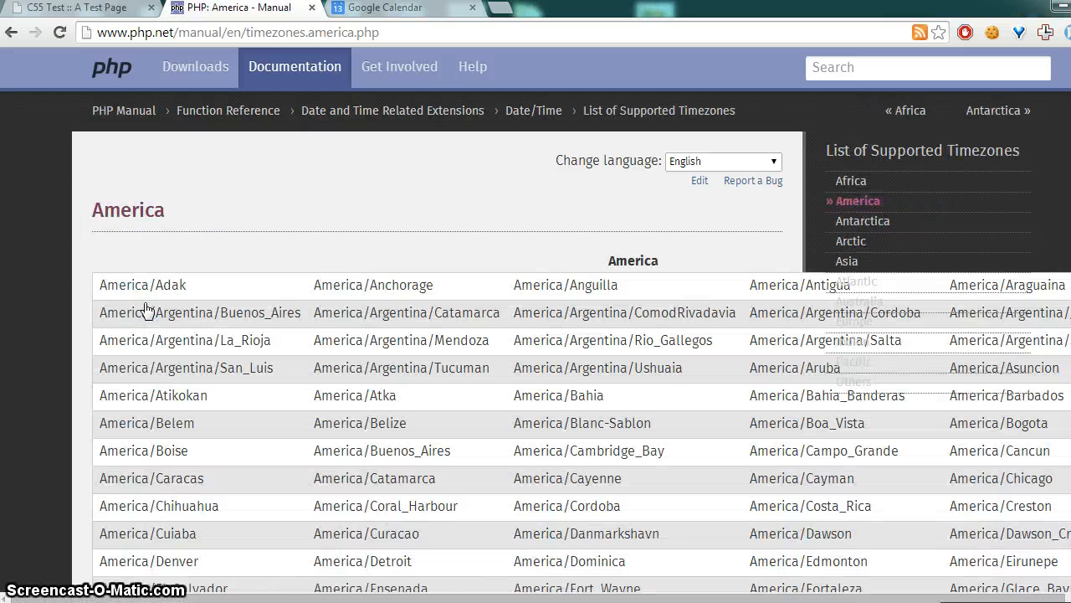
left_click(405, 391)
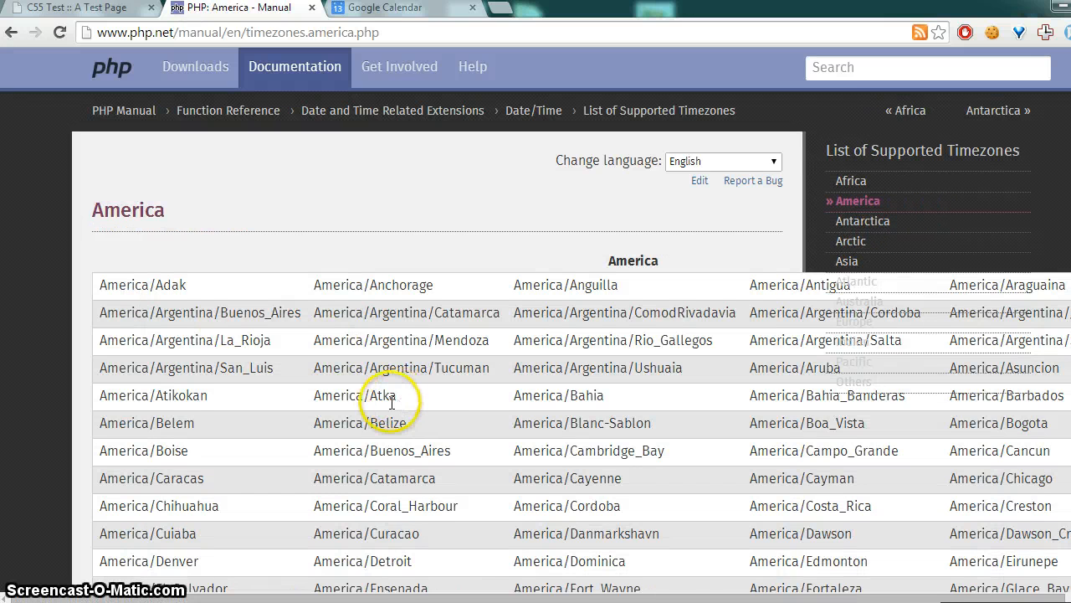
scroll(393, 398, "down", 5)
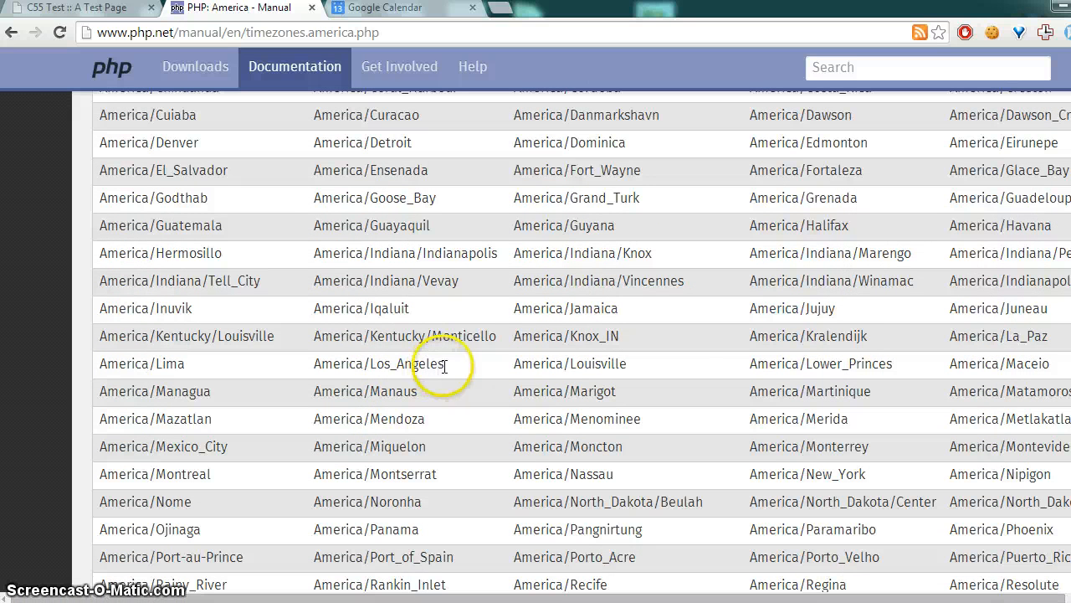
left_click(115, 10)
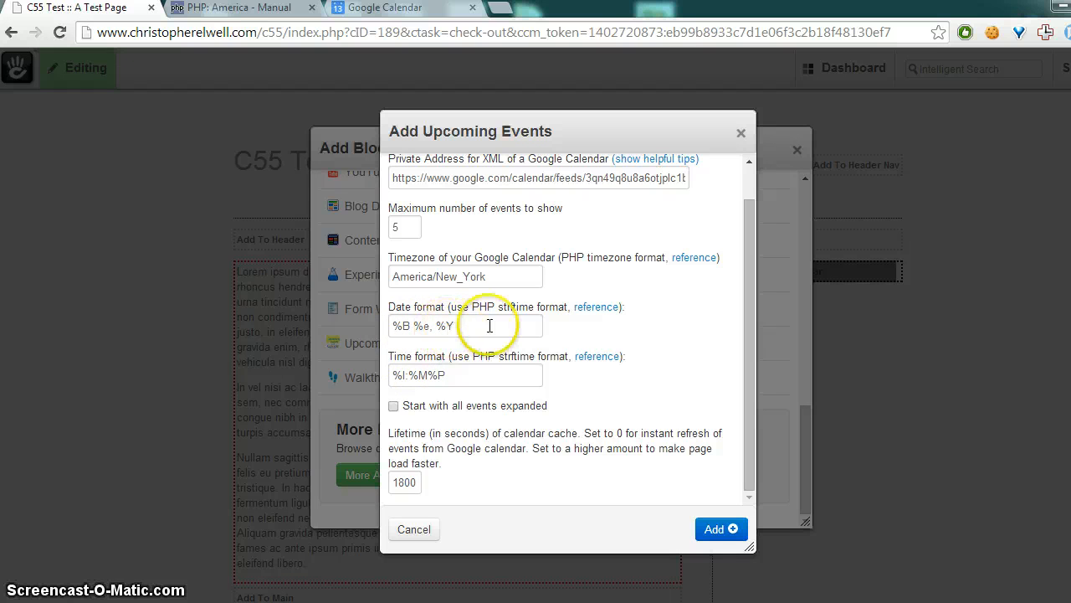
Open the PHP strftime reference for the date format, close the timezone page, and examine the day format specifiers
left_click(595, 311)
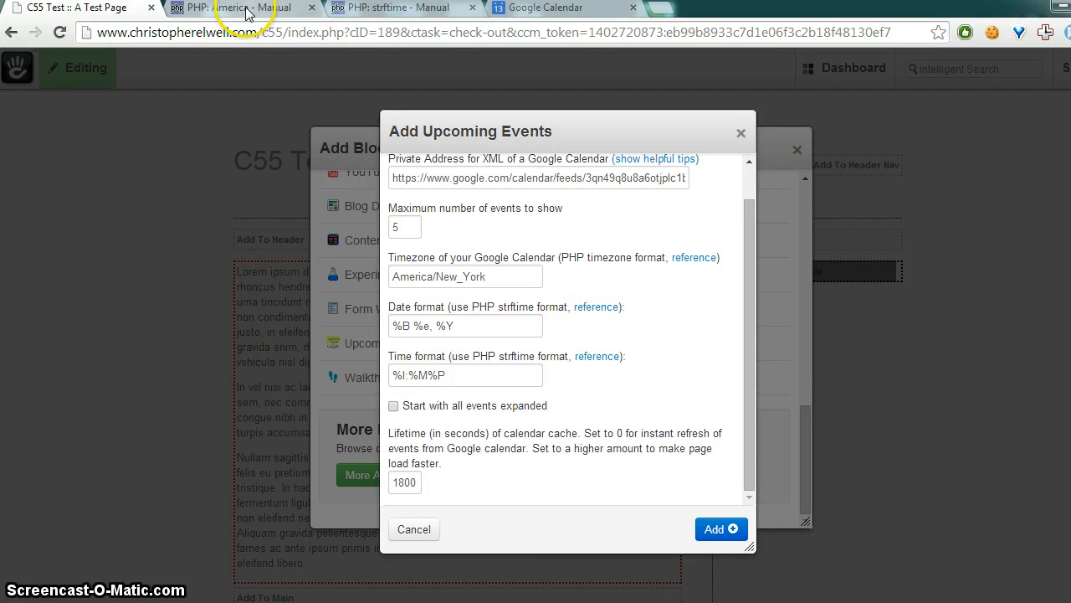
left_click(312, 7)
left_click(259, 8)
scroll(293, 248, "down", 4)
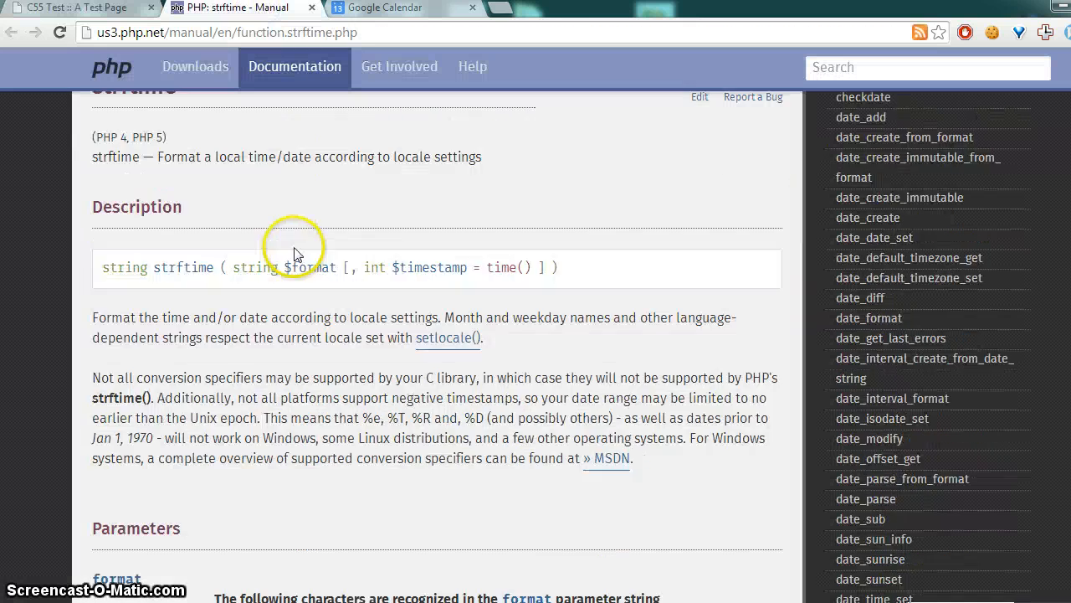
scroll(385, 264, "down", 1)
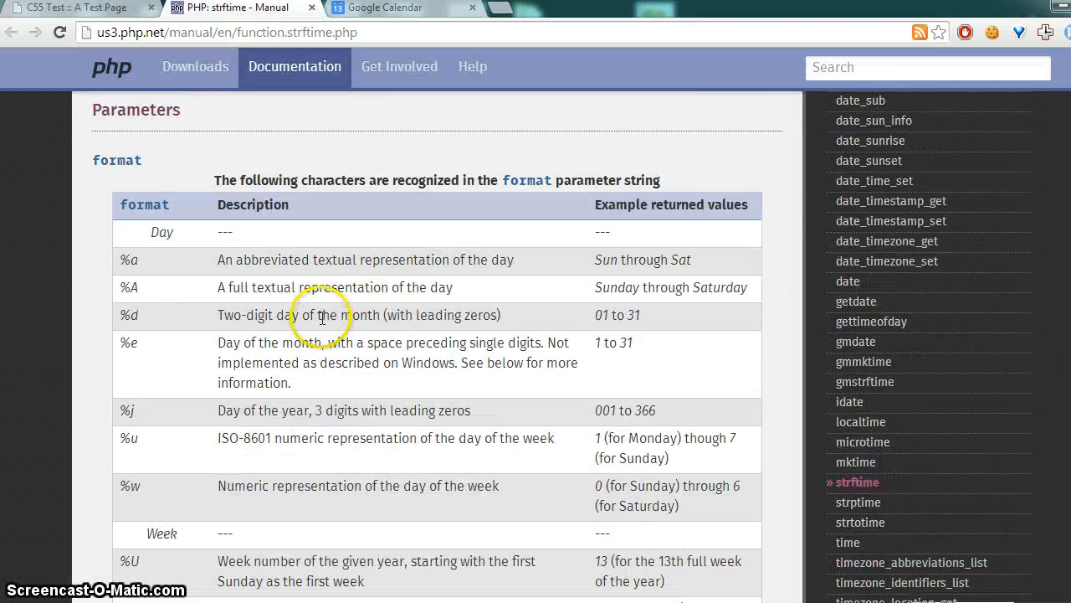
double_click(619, 288)
left_click(653, 288)
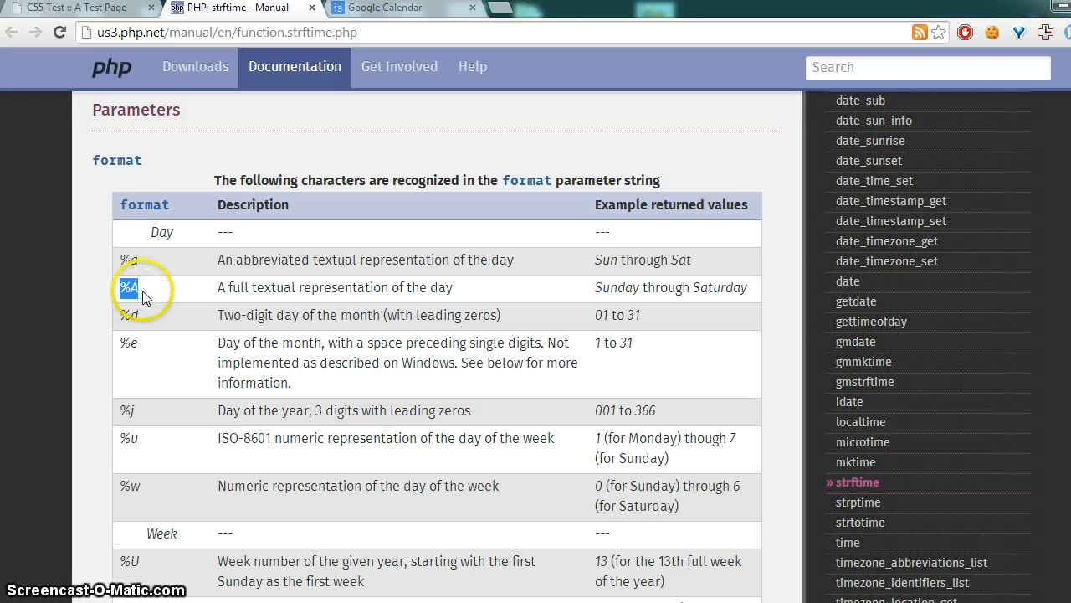
Try "%A, %B %e, %Y" as the block's date format and restore "%B %e, %Y"
left_click(84, 10)
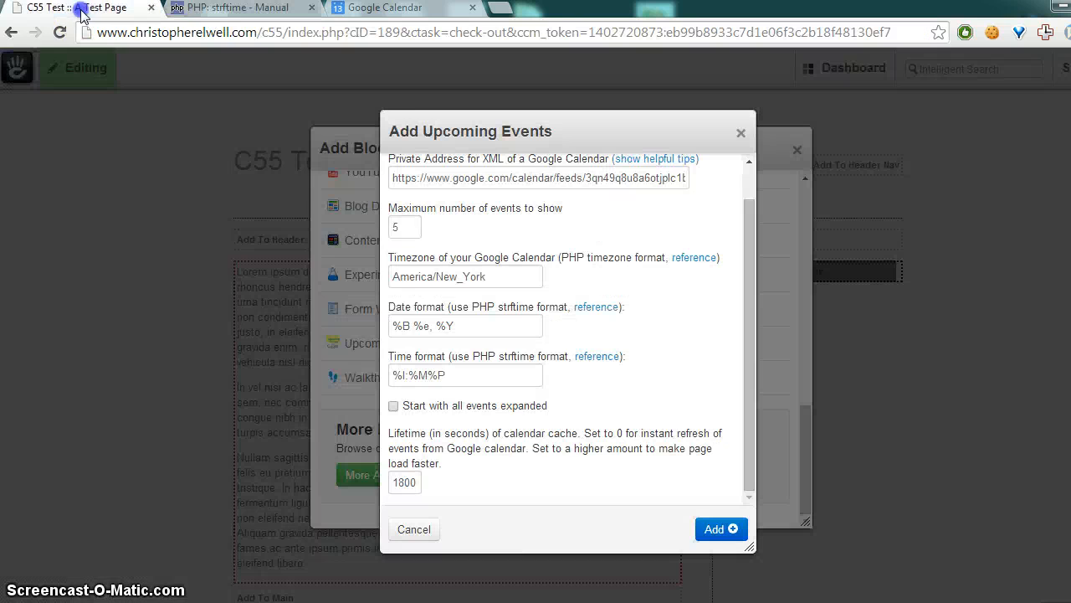
left_click(393, 325)
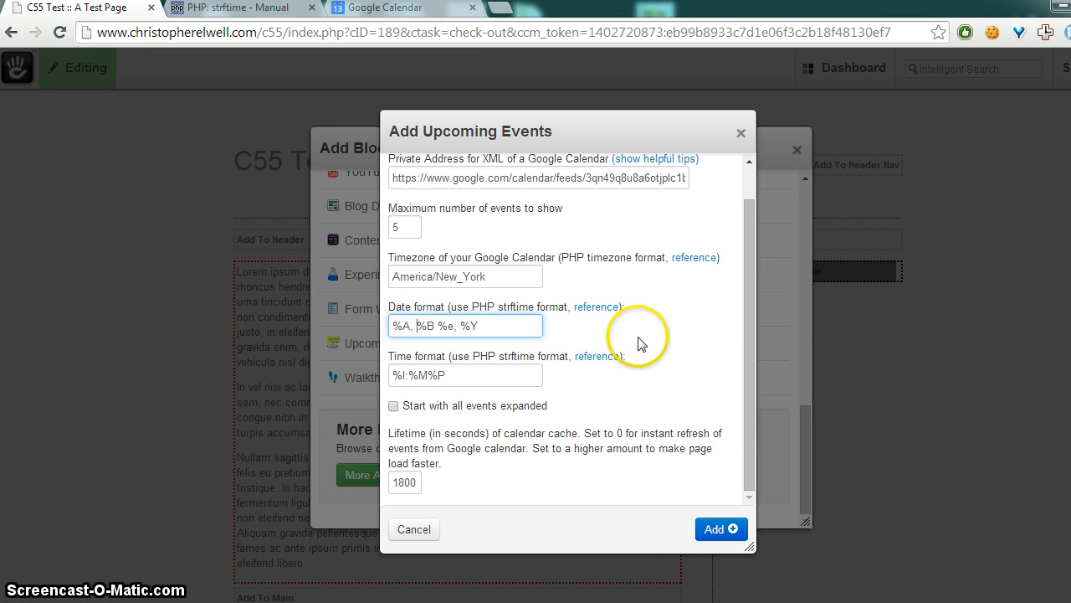
key("Right")
left_click(640, 343)
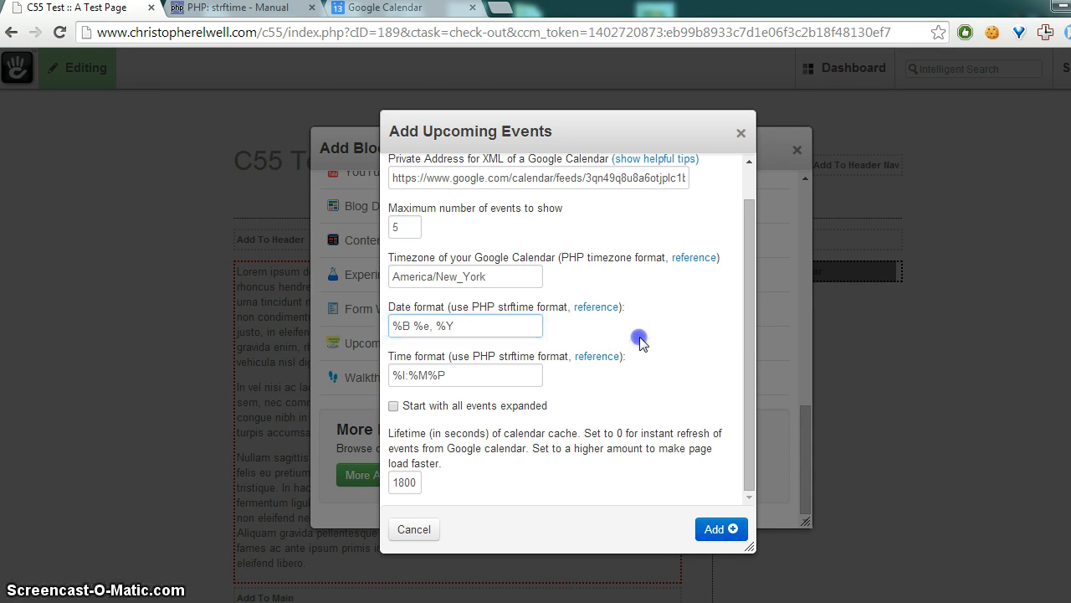
Try the option to start with all events expanded, switching it on and off again
left_click(394, 406)
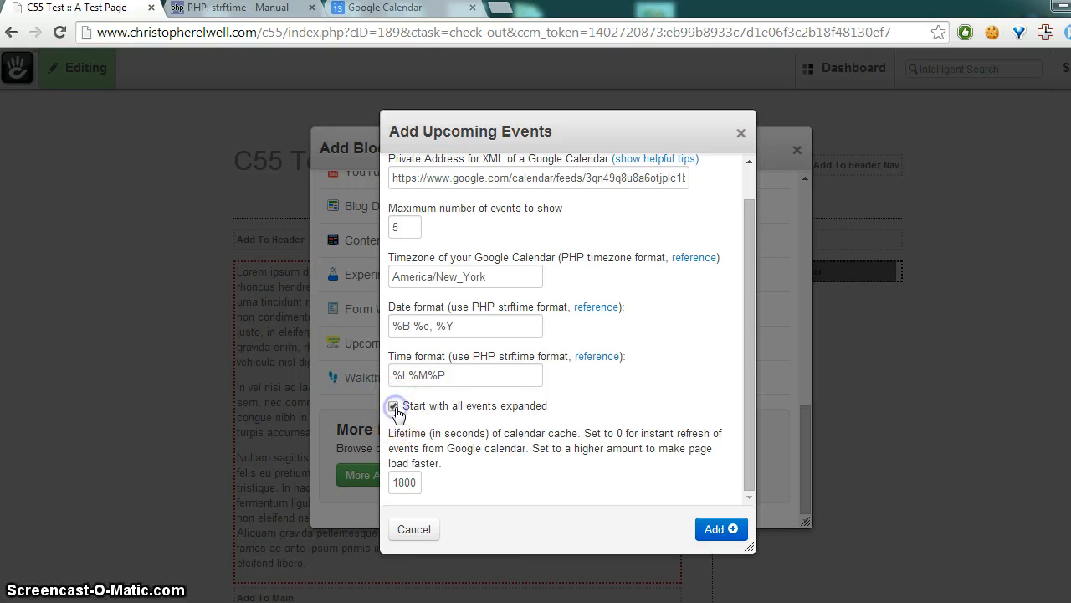
left_click(394, 407)
left_click(385, 481)
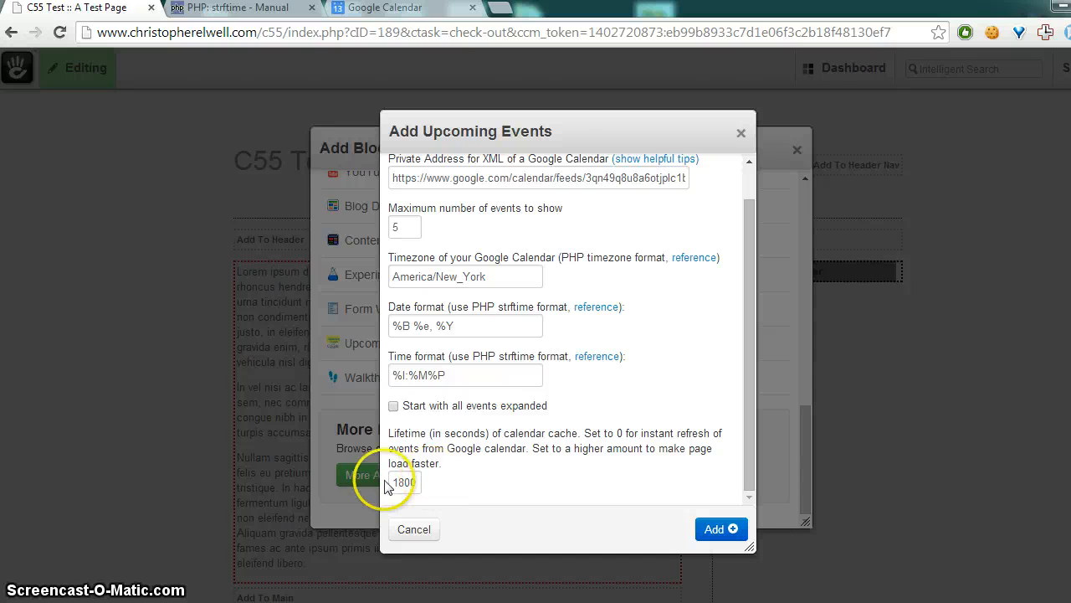
left_click(421, 481)
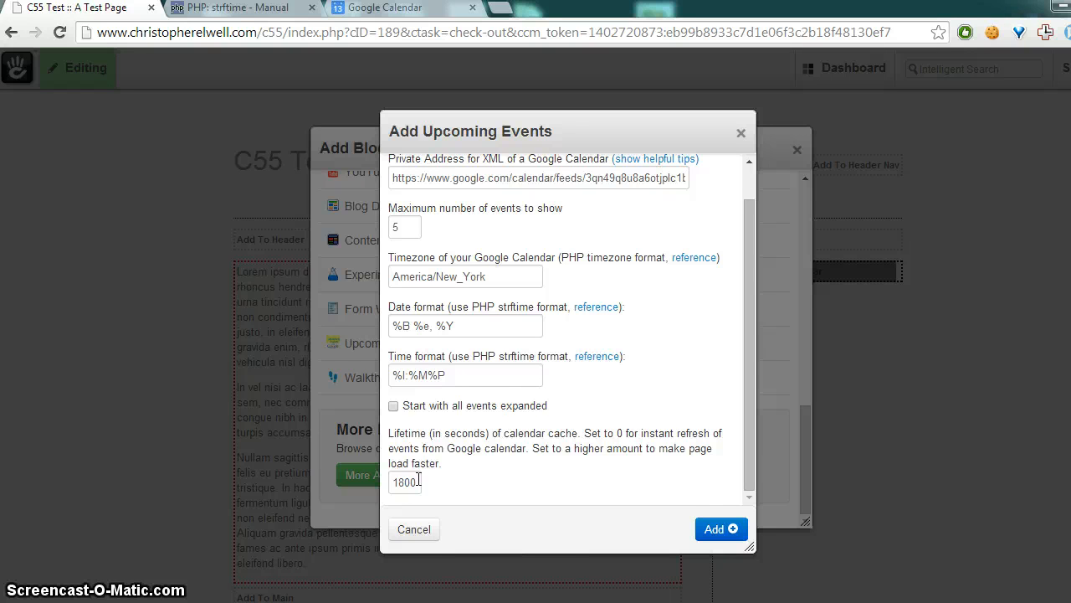
left_click(423, 482)
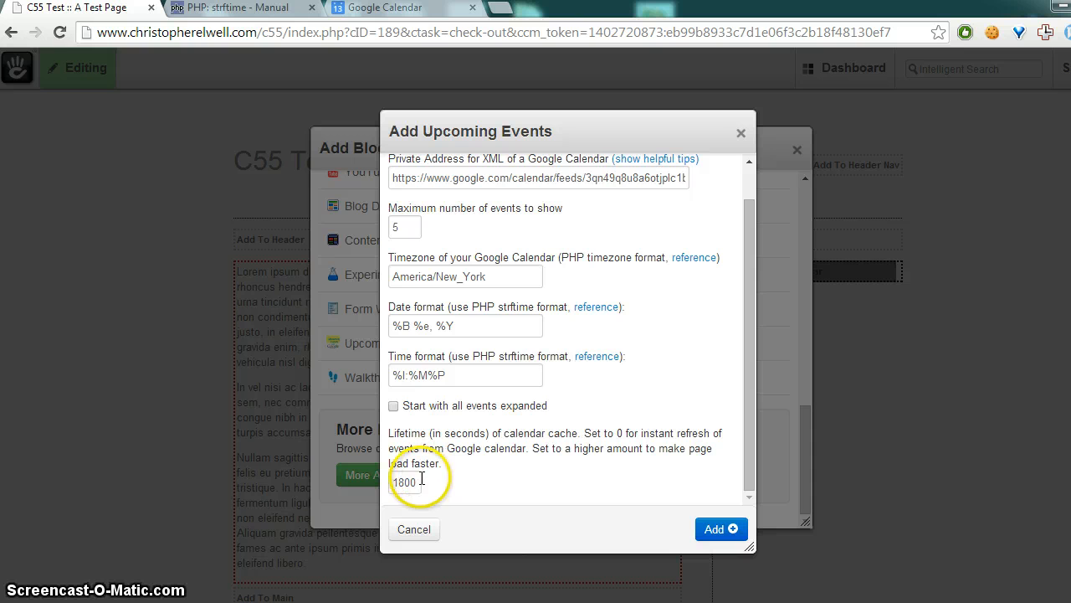
left_click(657, 481)
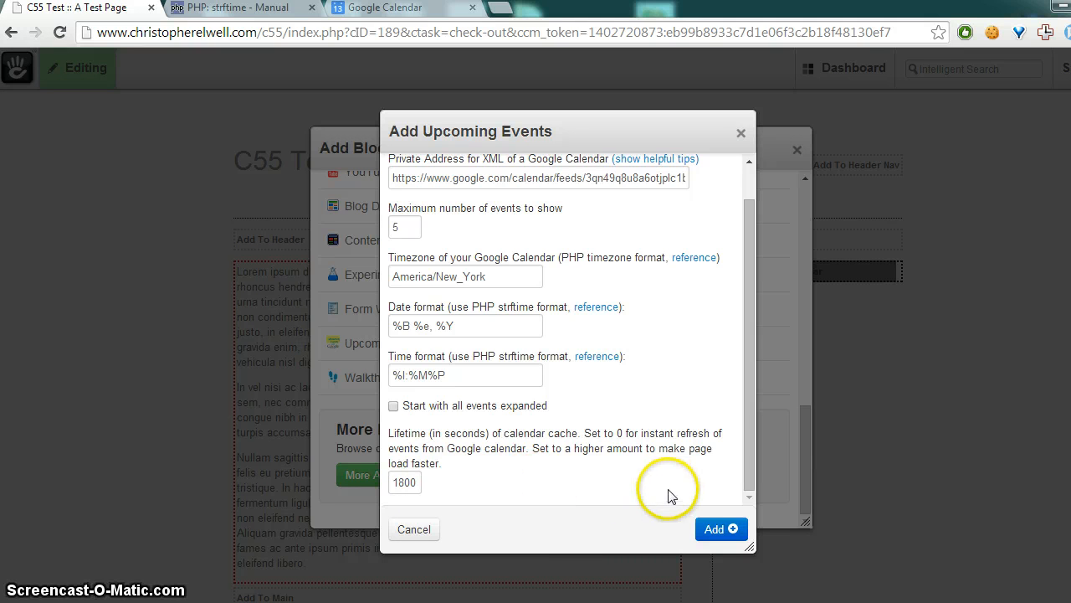
Add the configured Upcoming Events block to the sidebar and publish the page edits
left_click(710, 530)
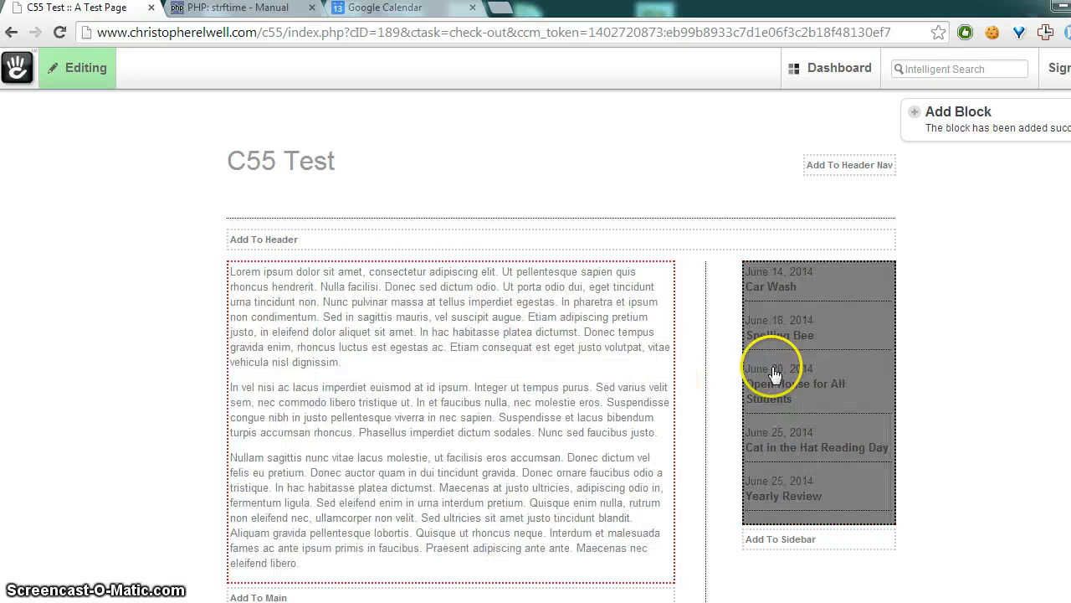
left_click(77, 73)
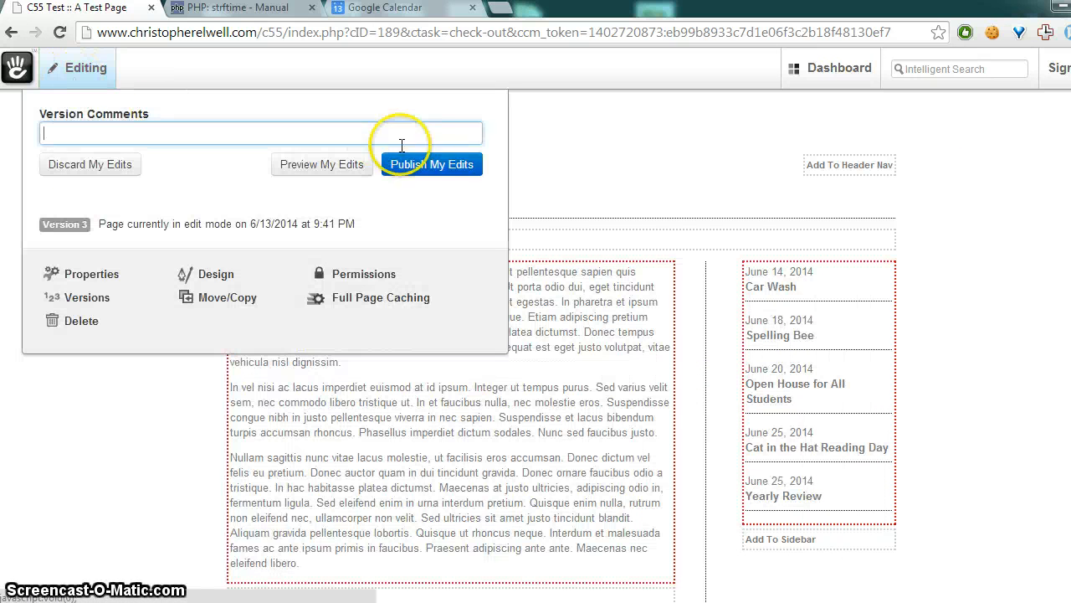
left_click(431, 163)
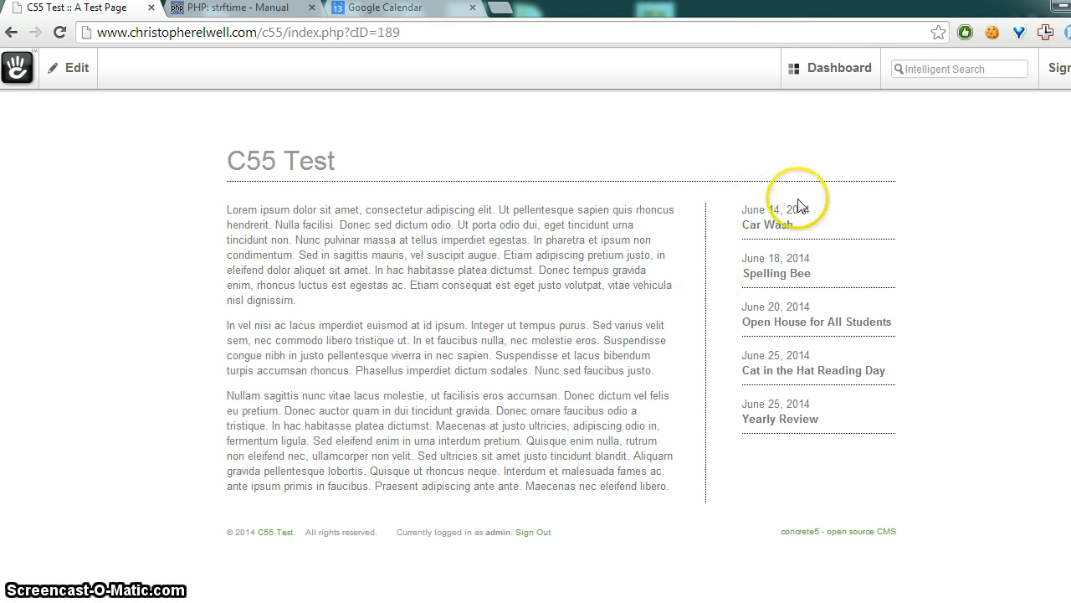
Expand the individual events in the published sidebar list to examine their times, location link and description
left_click(770, 224)
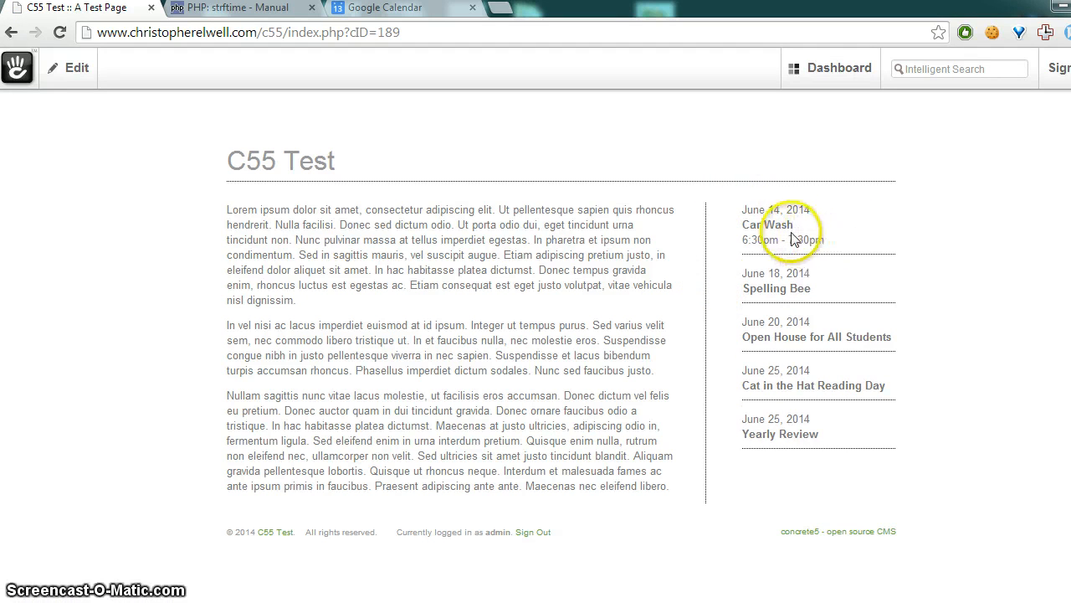
left_click(768, 223)
left_click(800, 269)
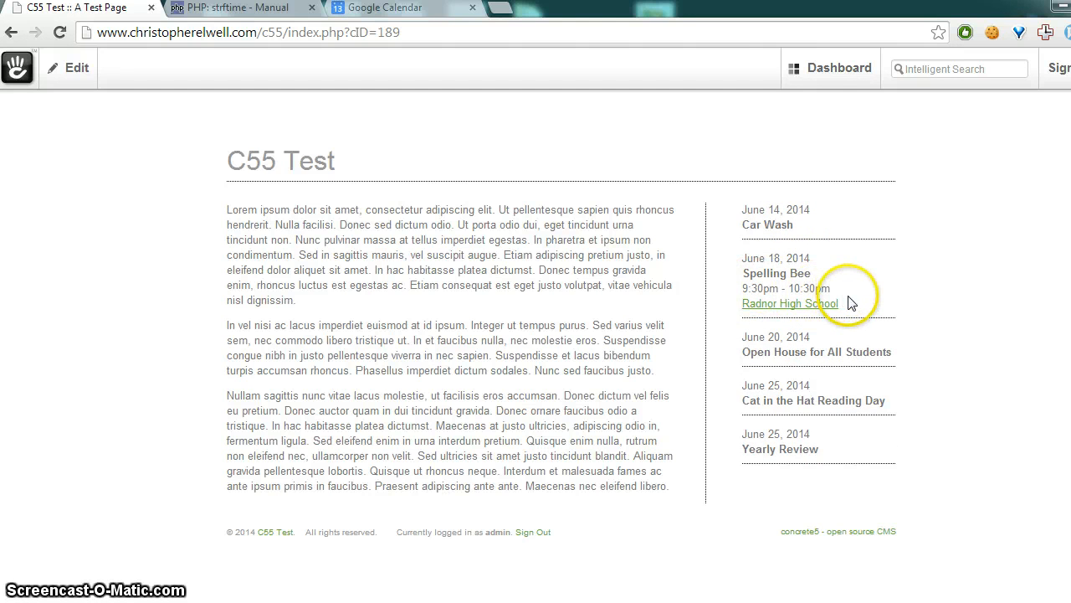
left_click(783, 279)
left_click(789, 371)
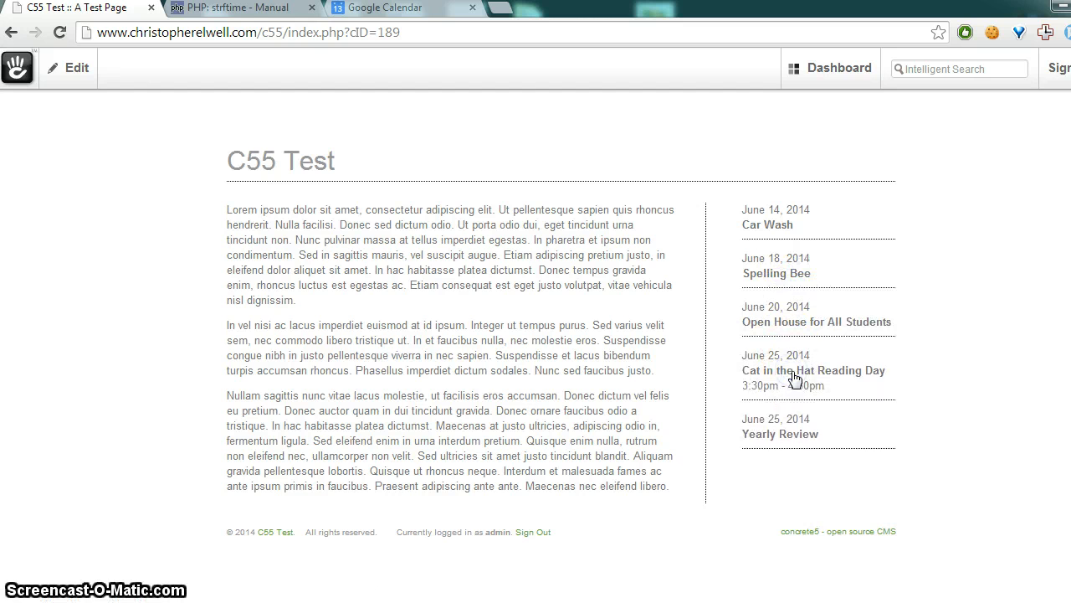
left_click(771, 434)
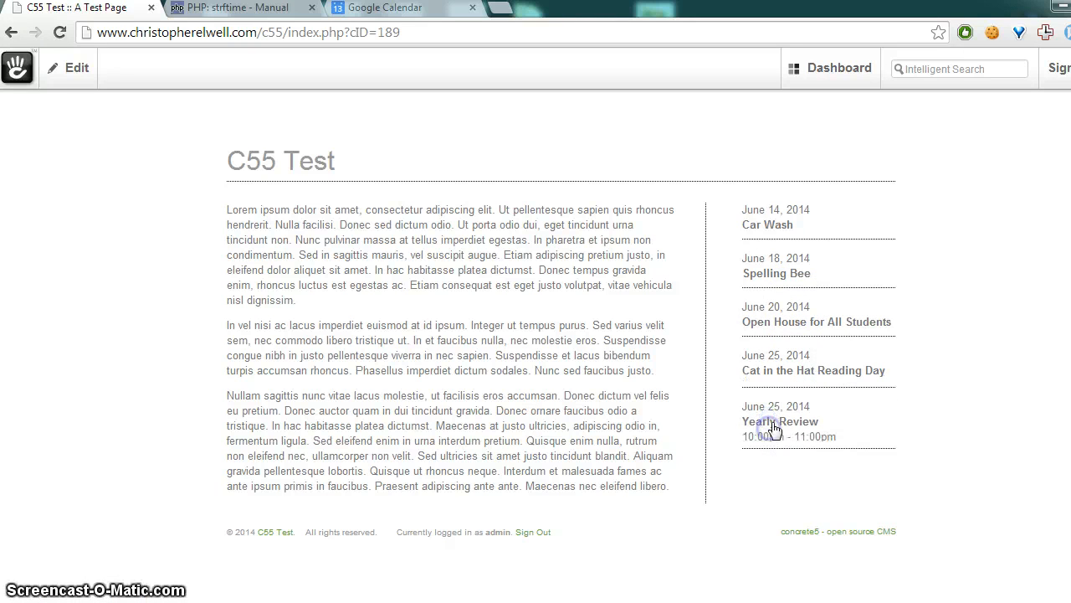
left_click(806, 326)
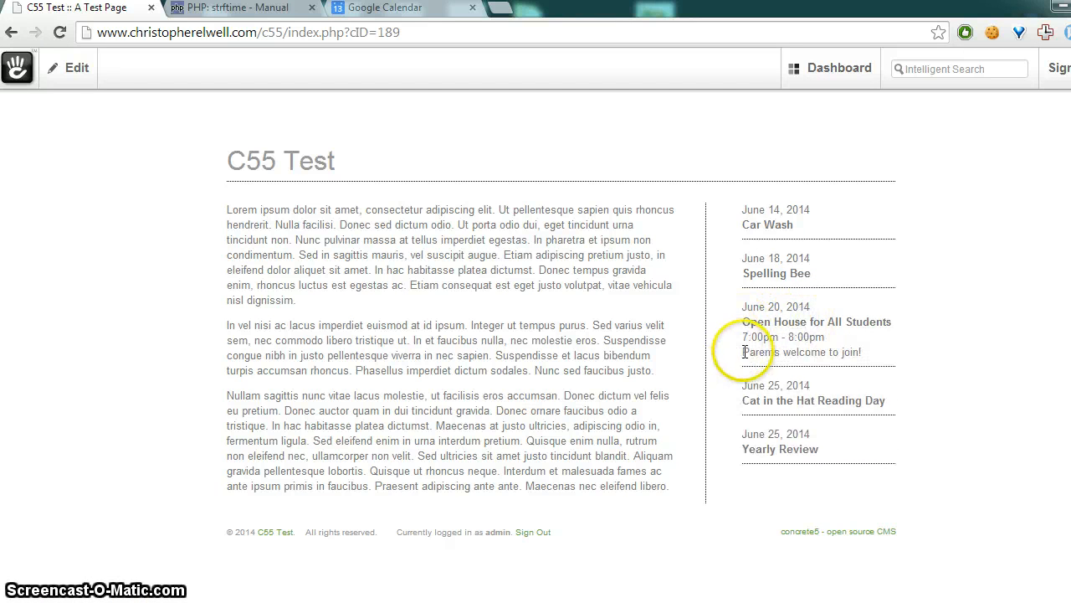
left_click_drag(727, 353, 812, 352)
left_click(867, 356)
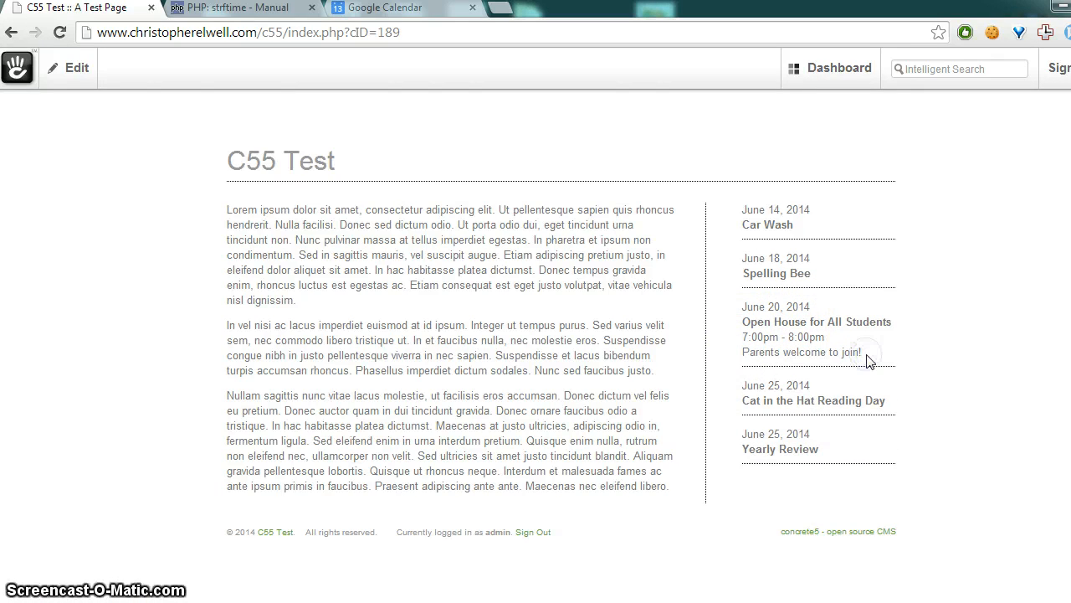